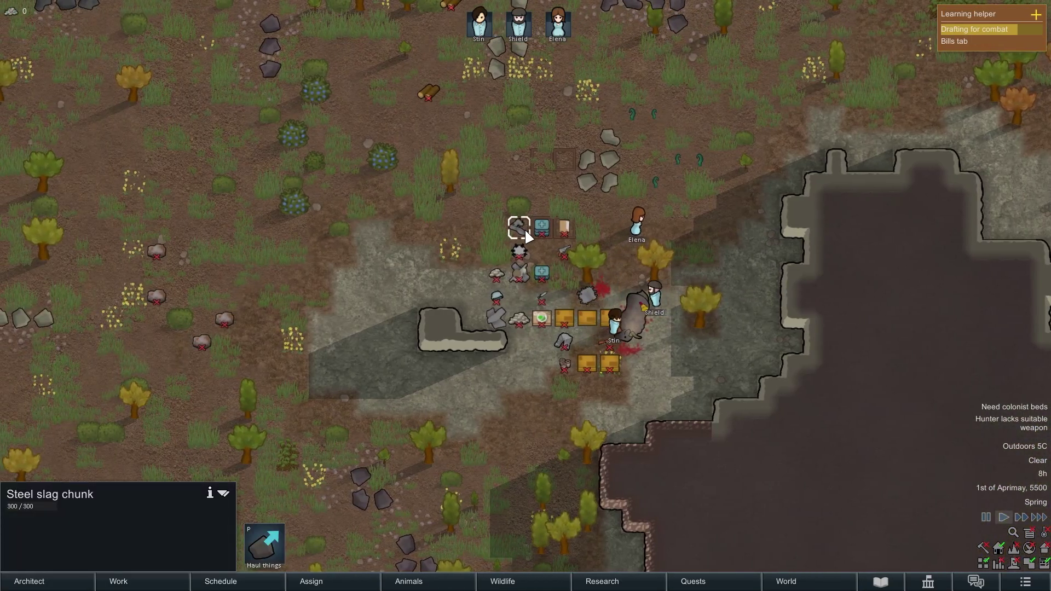
Inspect the silver, steel slag and flak helmet, then open the Rimworld Together server console.
{"action": "left_click", "coordinate": [518, 251]}
{"action": "left_click", "coordinate": [497, 273]}
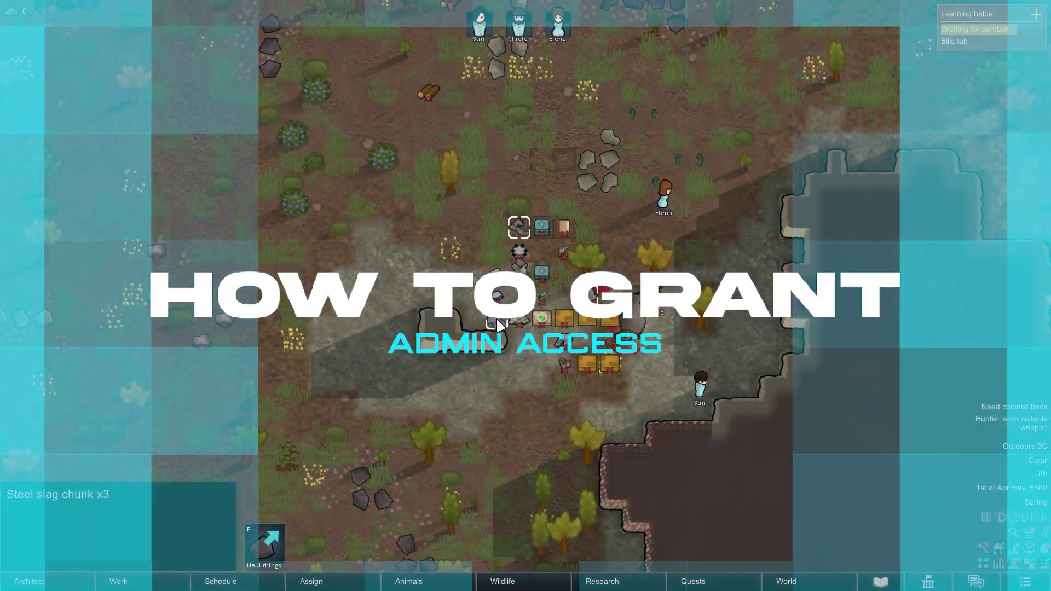
{"action": "left_click", "coordinate": [497, 317]}
{"action": "left_click_drag", "start_coordinate": [524, 233], "coordinate": [498, 312]}
{"action": "left_click", "coordinate": [498, 319]}
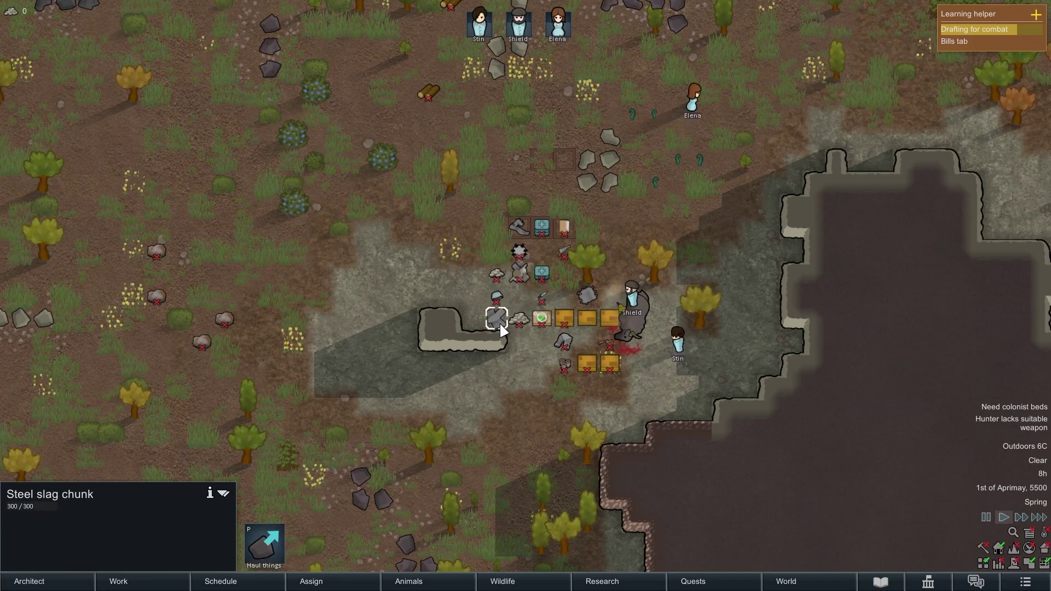
{"action": "left_click", "coordinate": [498, 300]}
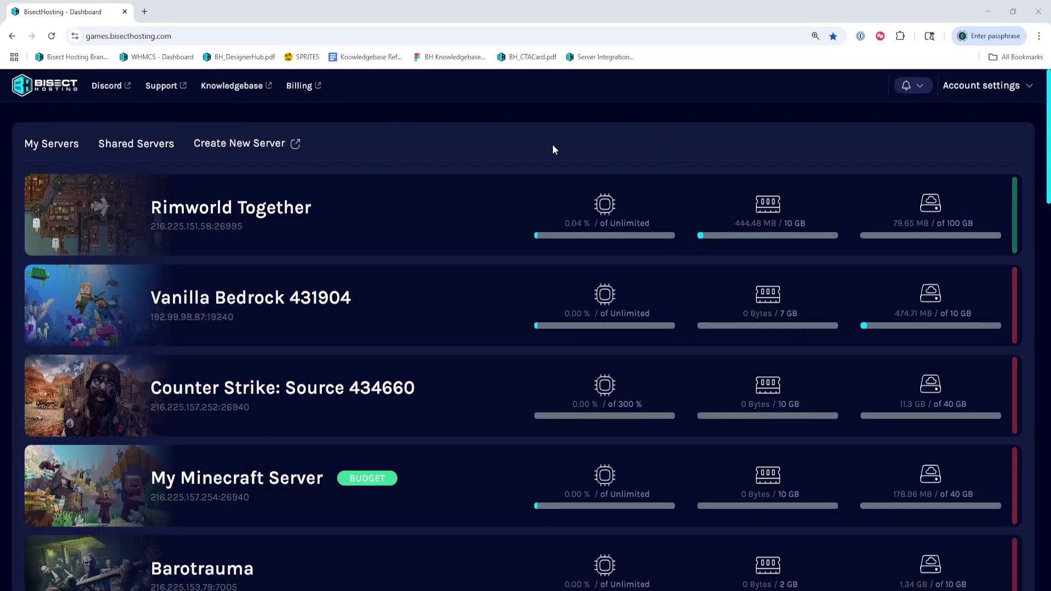
{"action": "left_click", "coordinate": [369, 218]}
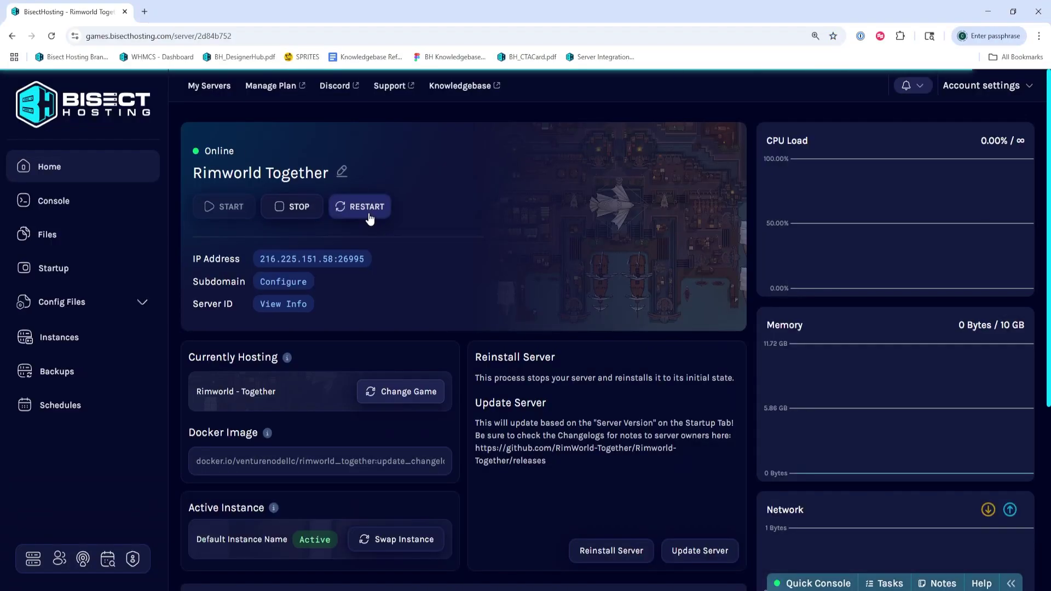
{"action": "left_click", "coordinate": [107, 205]}
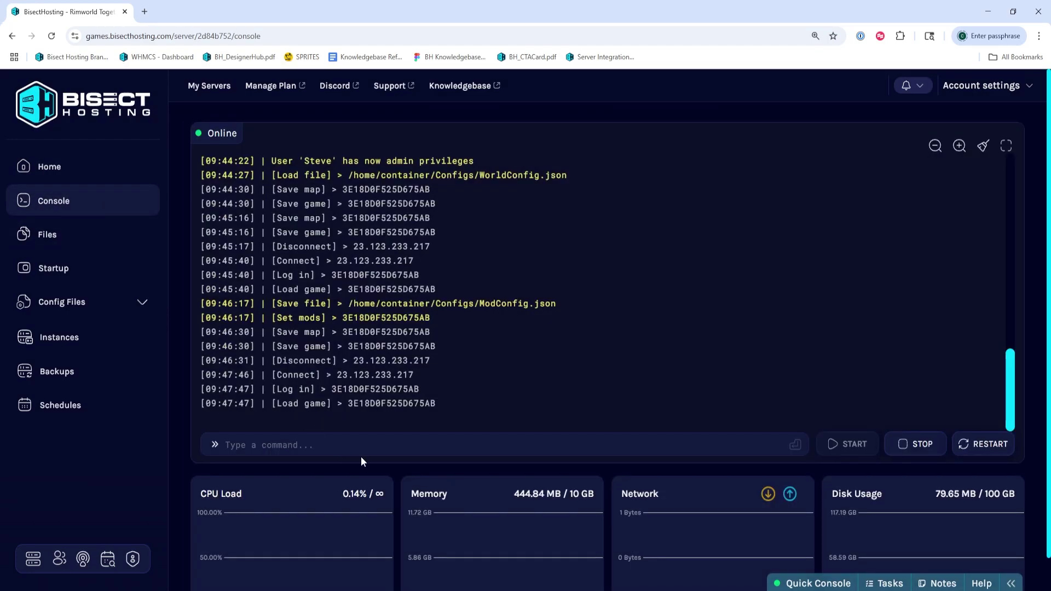
Run deeplist in the server console and select Steve's player ID from the output.
{"action": "left_click", "coordinate": [393, 448]}
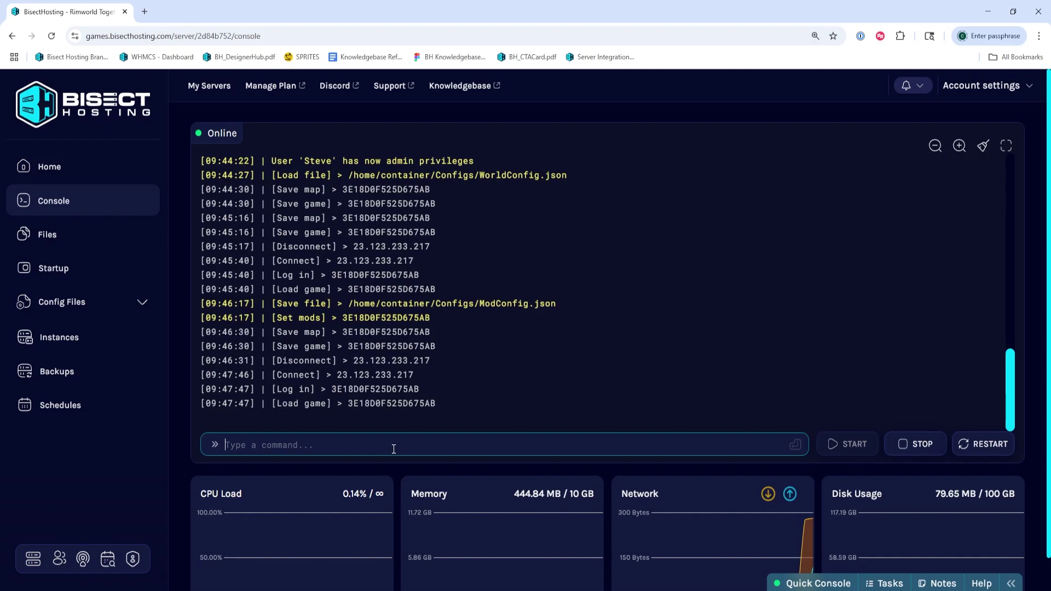
{"action": "type", "text": "deeplist"}
{"action": "key", "text": "Return"}
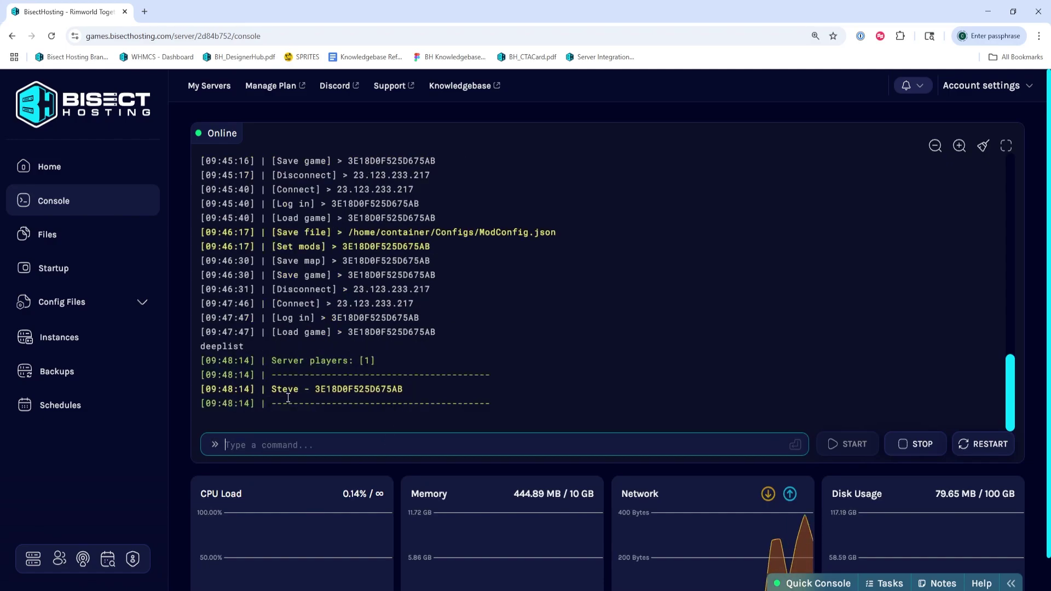
{"action": "left_click_drag", "start_coordinate": [412, 391], "coordinate": [331, 395]}
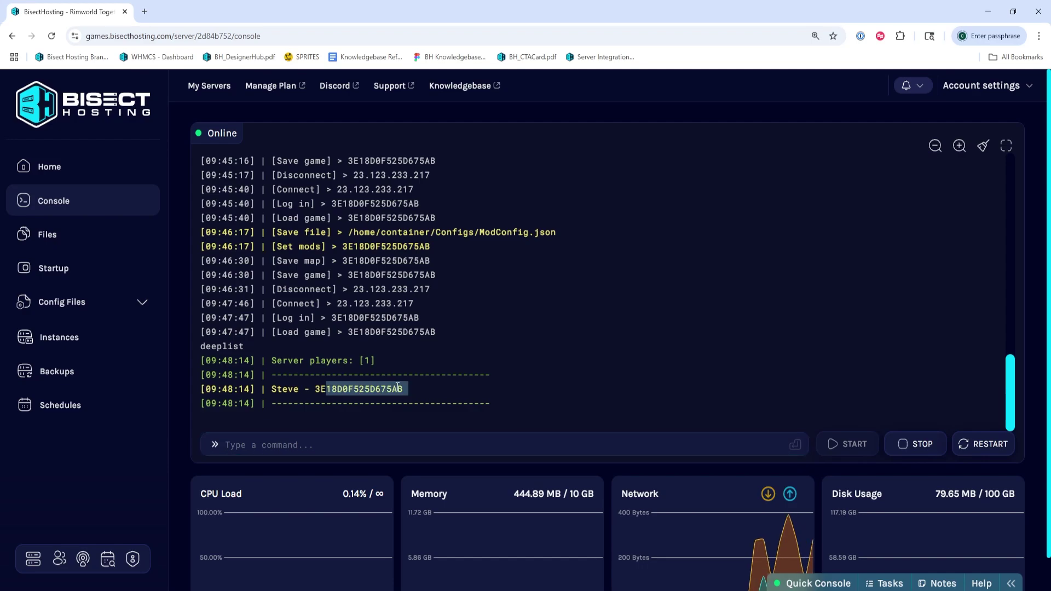
{"action": "left_click_drag", "start_coordinate": [403, 390], "coordinate": [390, 391]}
{"action": "left_click_drag", "start_coordinate": [327, 391], "coordinate": [317, 391]}
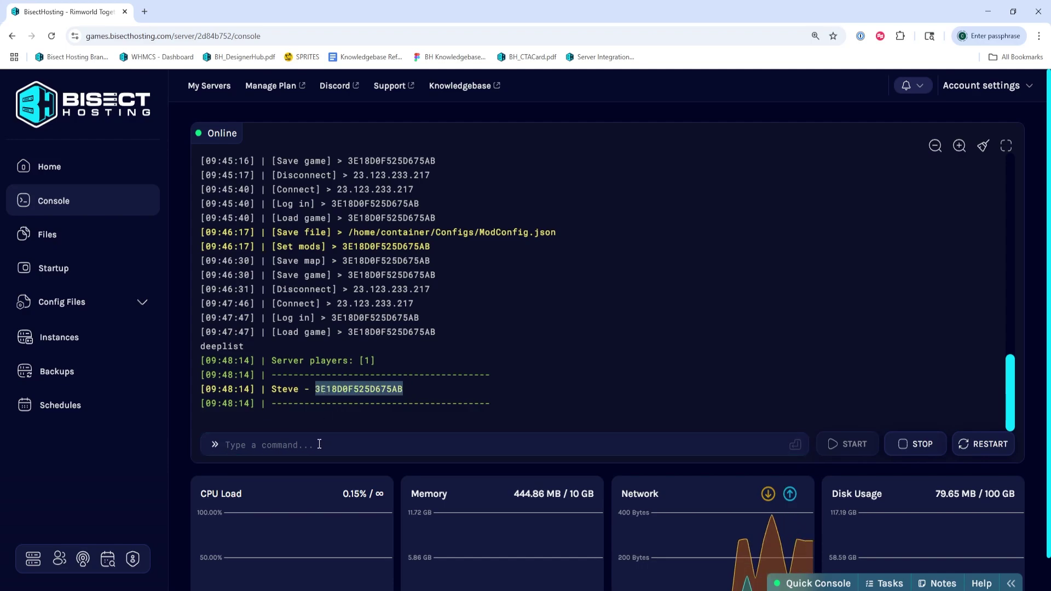
{"action": "left_click", "coordinate": [348, 446]}
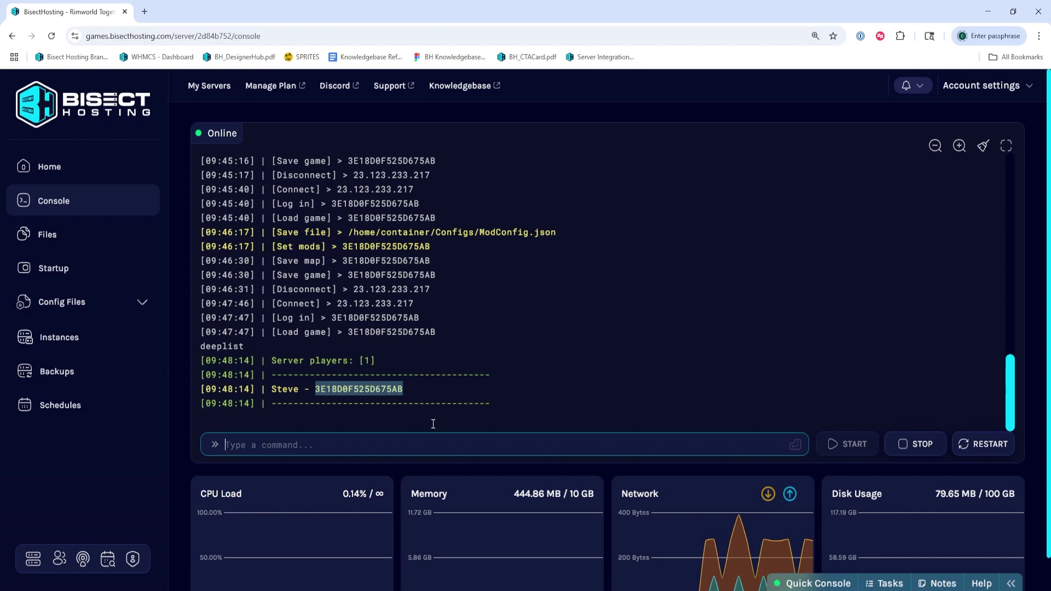
{"action": "type", "text": "a"}
Grant Steve operator with op and his pasted player ID, then bring up RimWorld's menu.
{"action": "key", "text": "BackSpace"}
{"action": "type", "text": "op 3E18D0F525D675AB"}
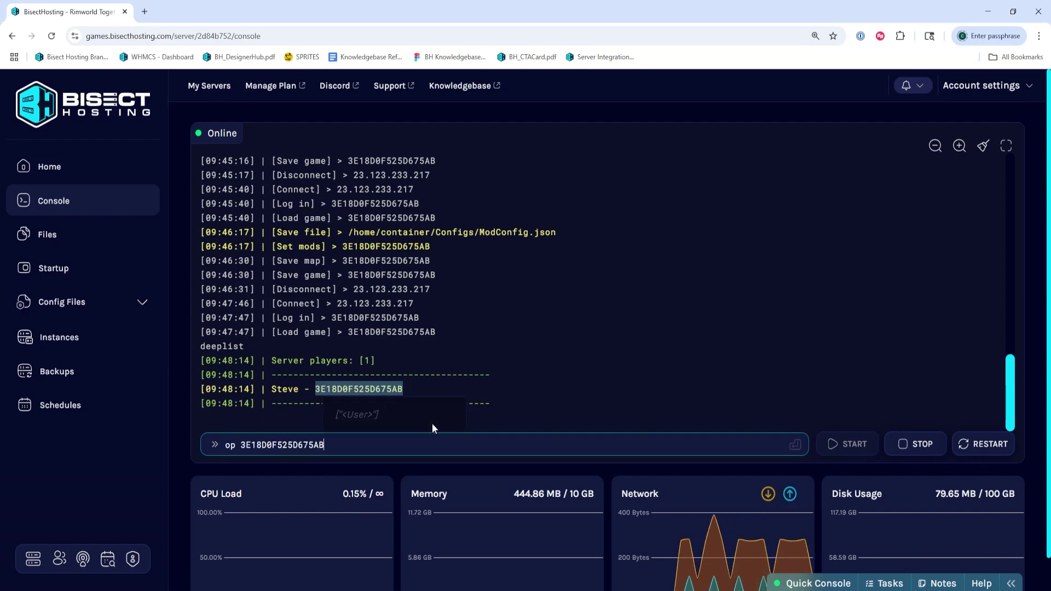
{"action": "key", "text": "Return"}
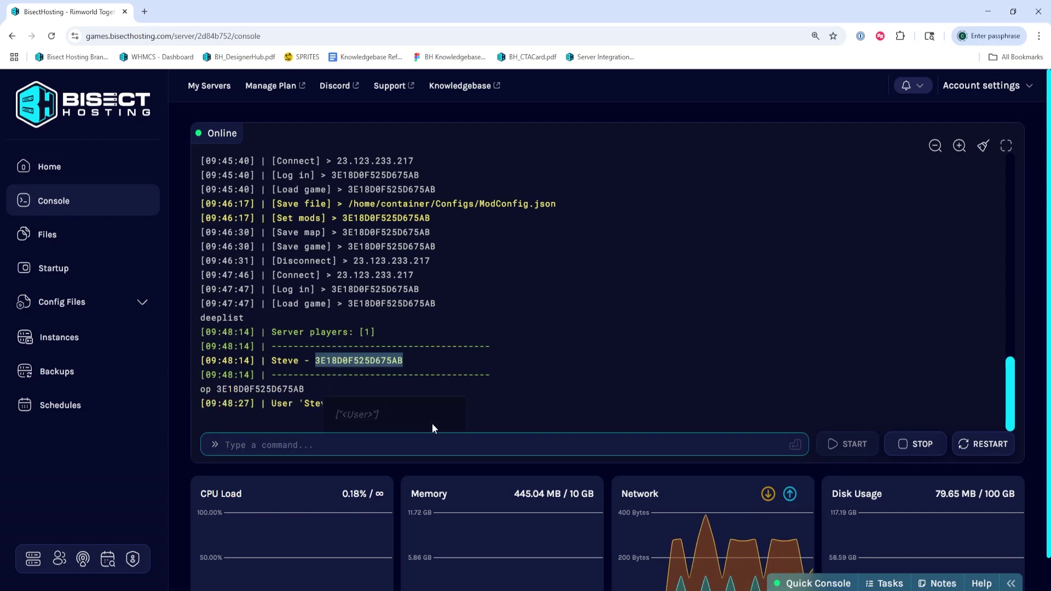
{"action": "left_click", "coordinate": [531, 364]}
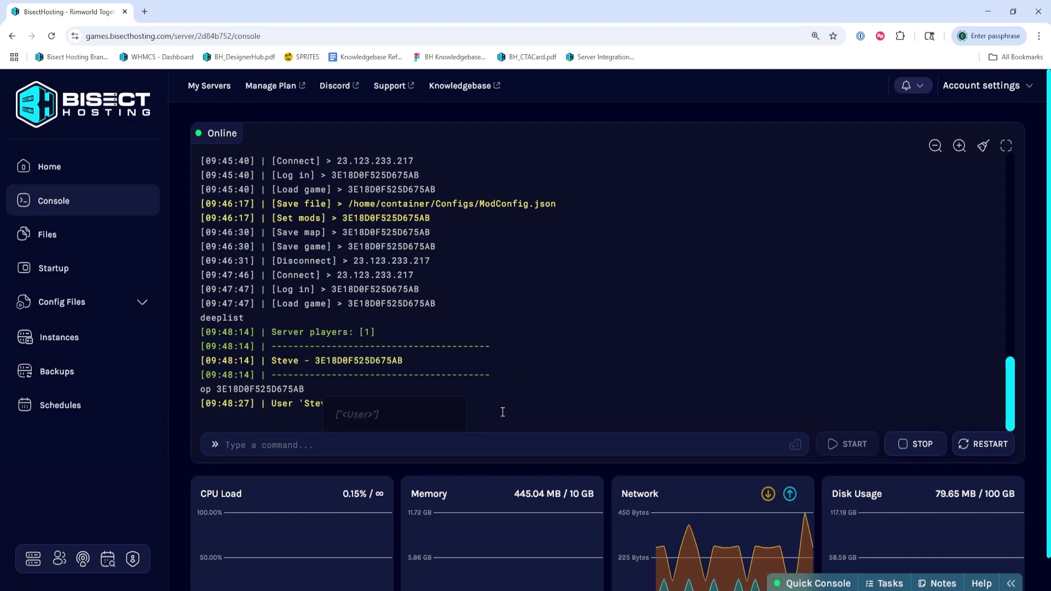
{"action": "left_click", "coordinate": [450, 438]}
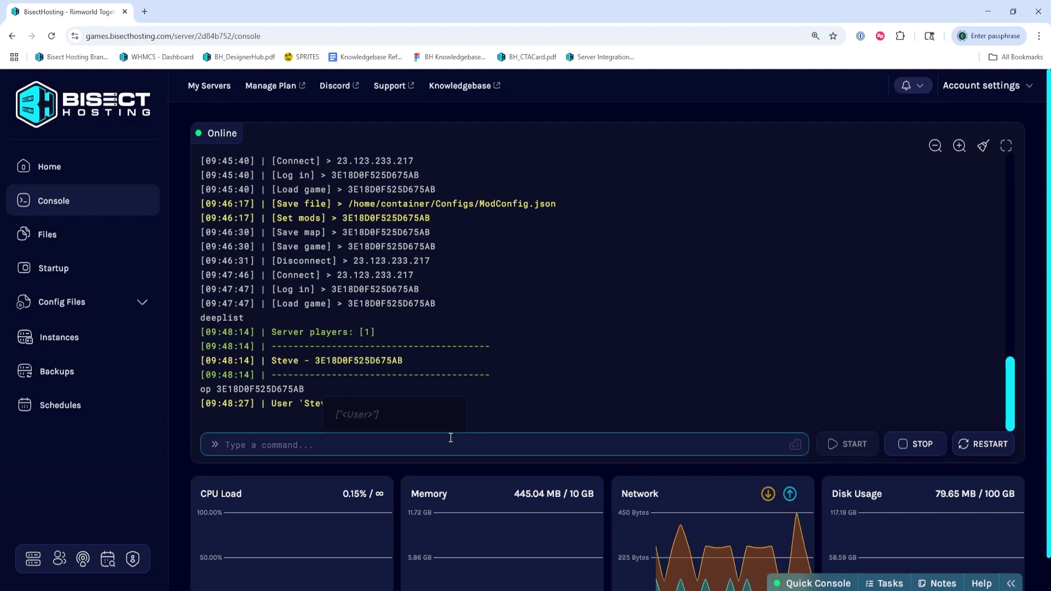
{"action": "type", "text": "deop"}
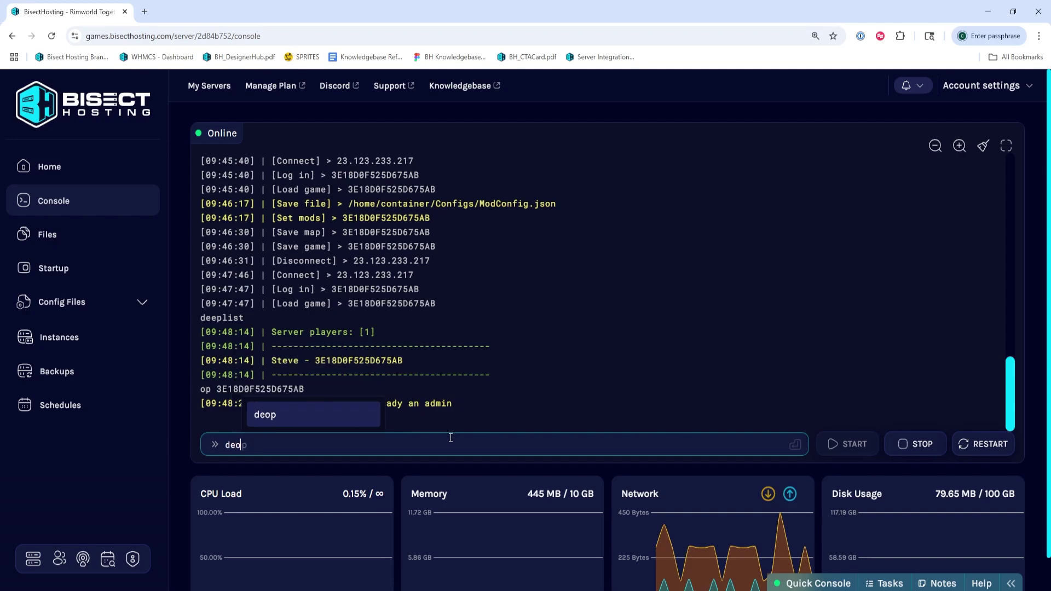
{"action": "type", "text": "3E18D0F525D675AB"}
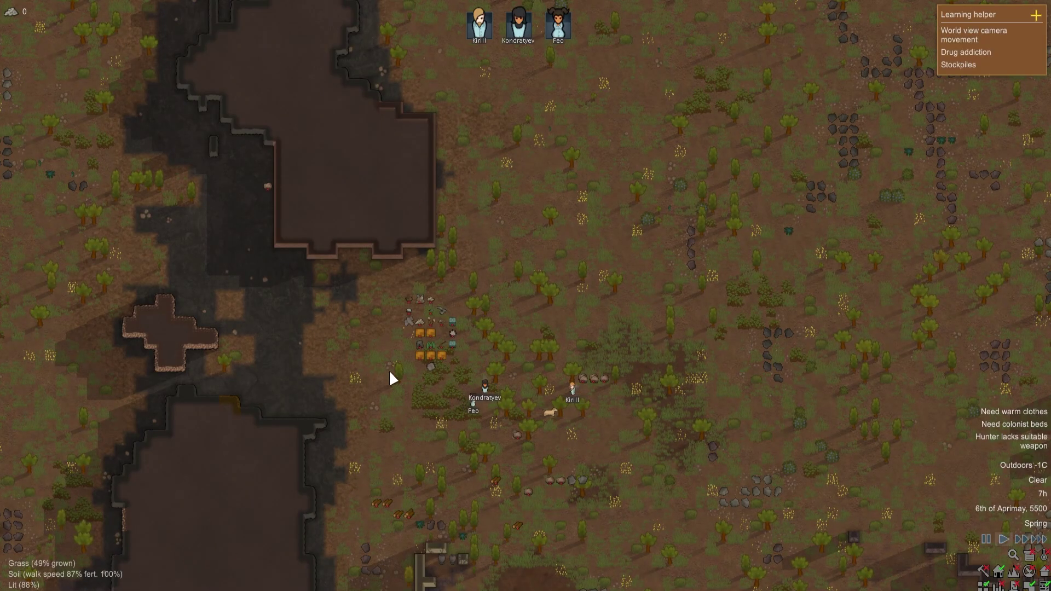
{"action": "key", "text": "Escape"}
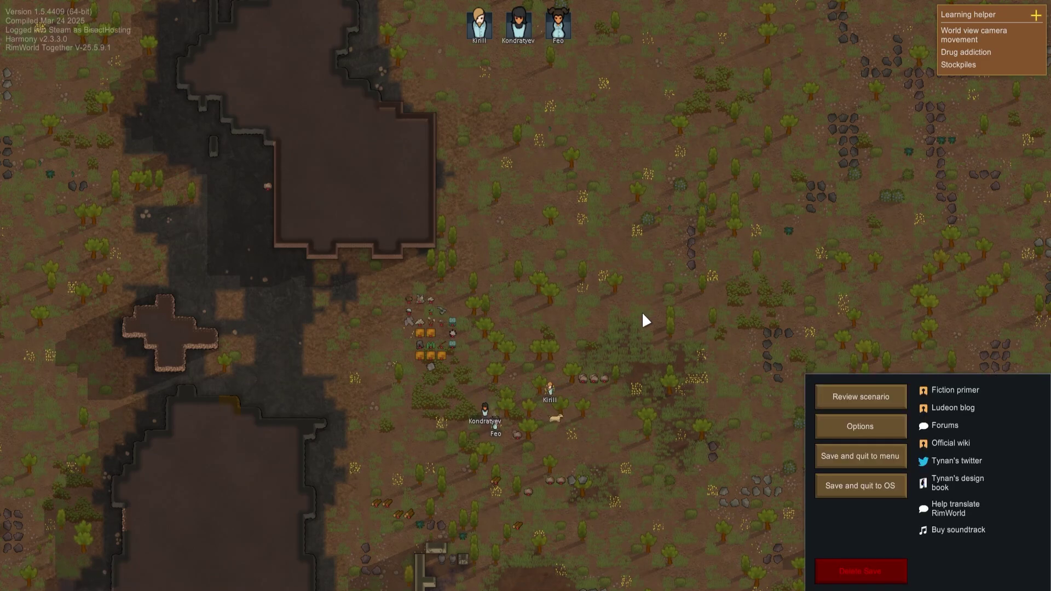
Enable Development mode in RimWorld's options and open the new Admin menu entry.
{"action": "left_click", "coordinate": [840, 427]}
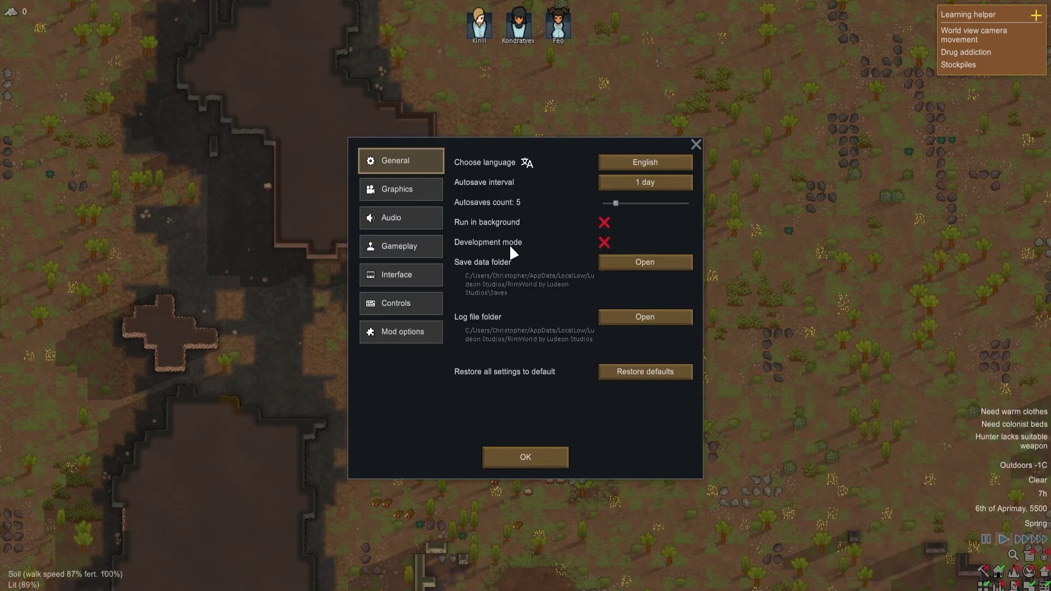
{"action": "left_click", "coordinate": [604, 243]}
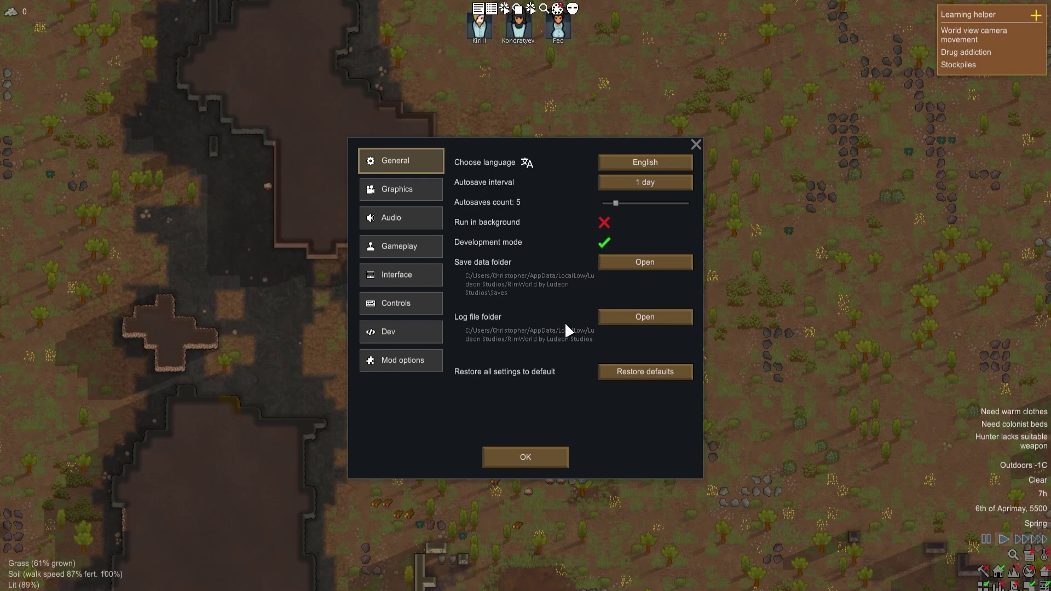
{"action": "left_click", "coordinate": [529, 458]}
{"action": "key", "text": "Escape"}
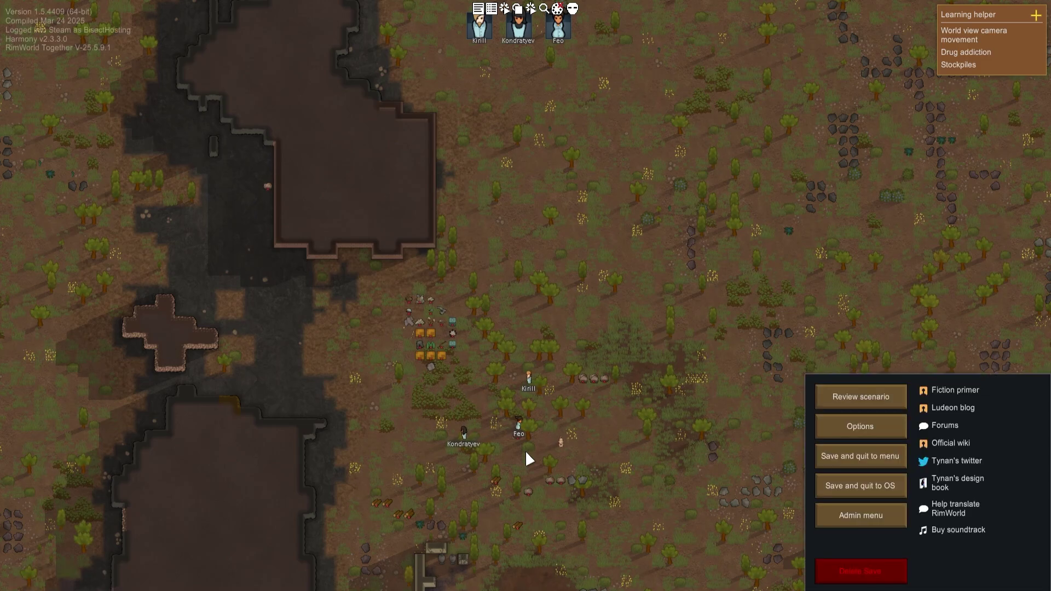
{"action": "left_click", "coordinate": [857, 516]}
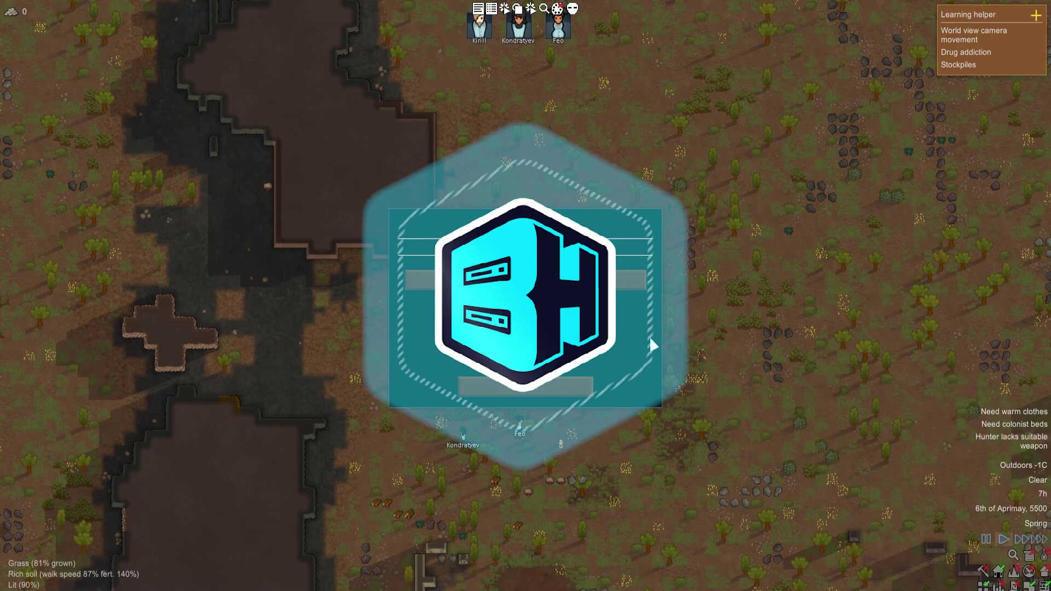